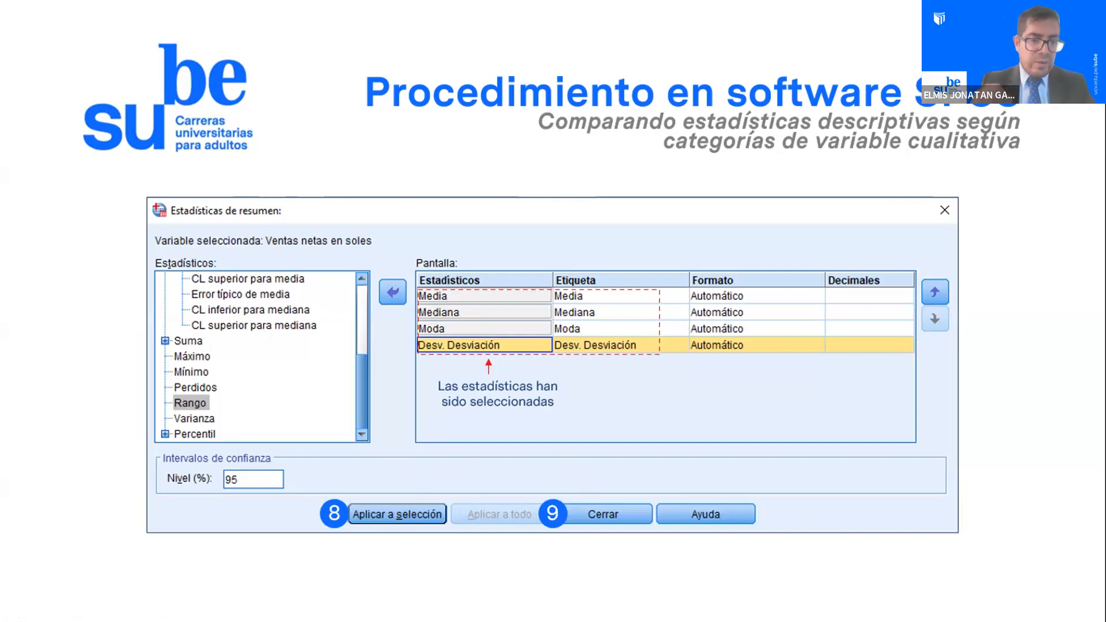
{"action": "key", "text": "Right"}
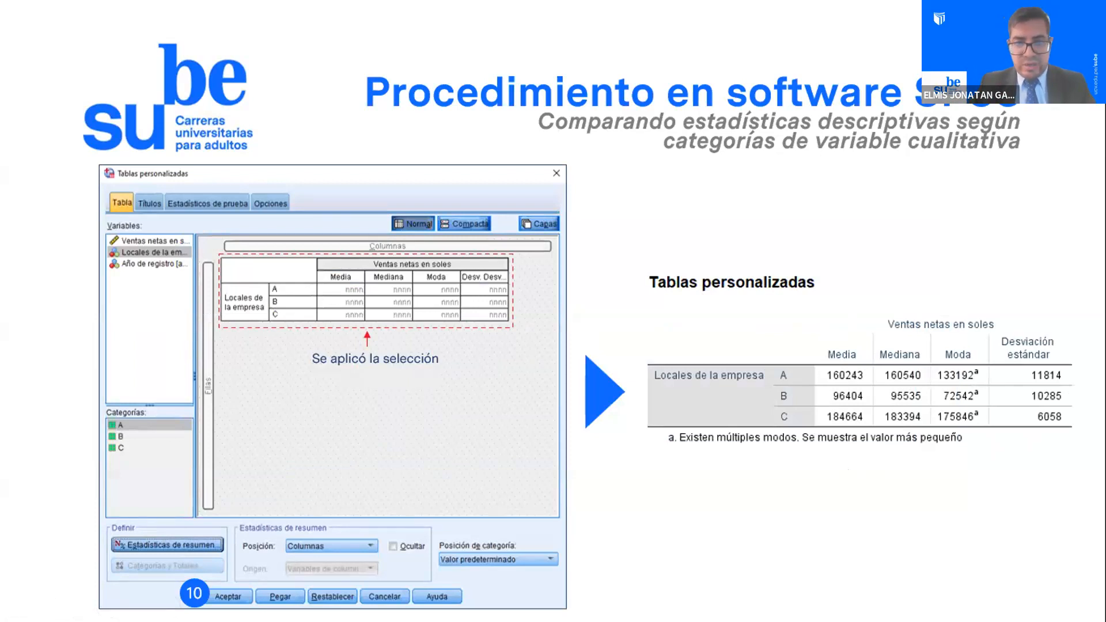
{"action": "key", "text": "Left"}
{"action": "key", "text": "Left"}
{"action": "key", "text": "Left"}
{"action": "key", "text": "Left"}
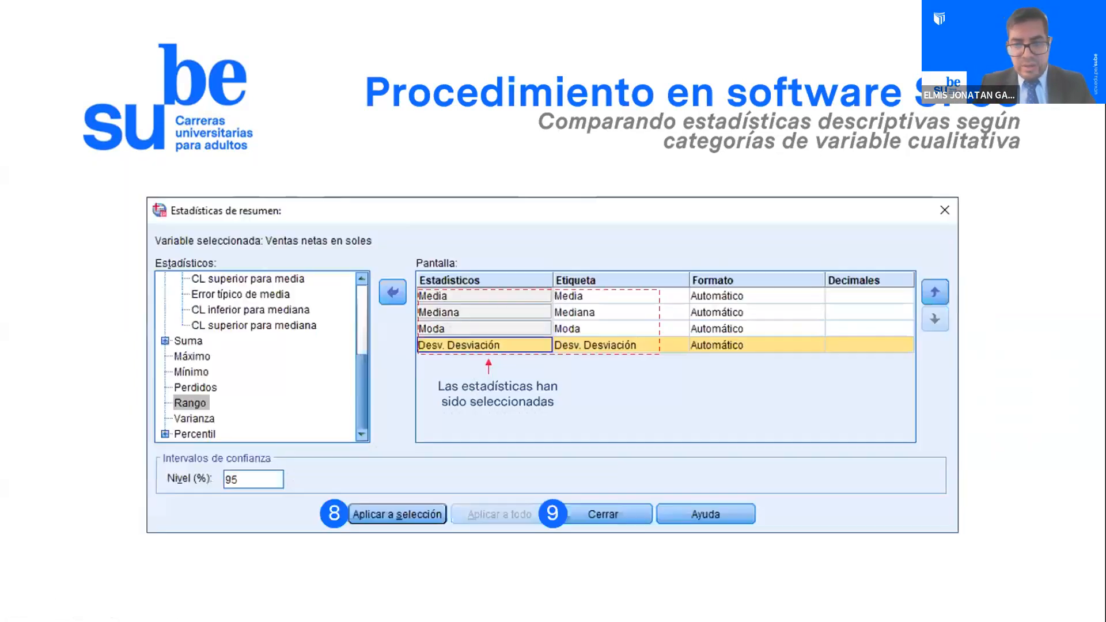
{"action": "key", "text": "Left"}
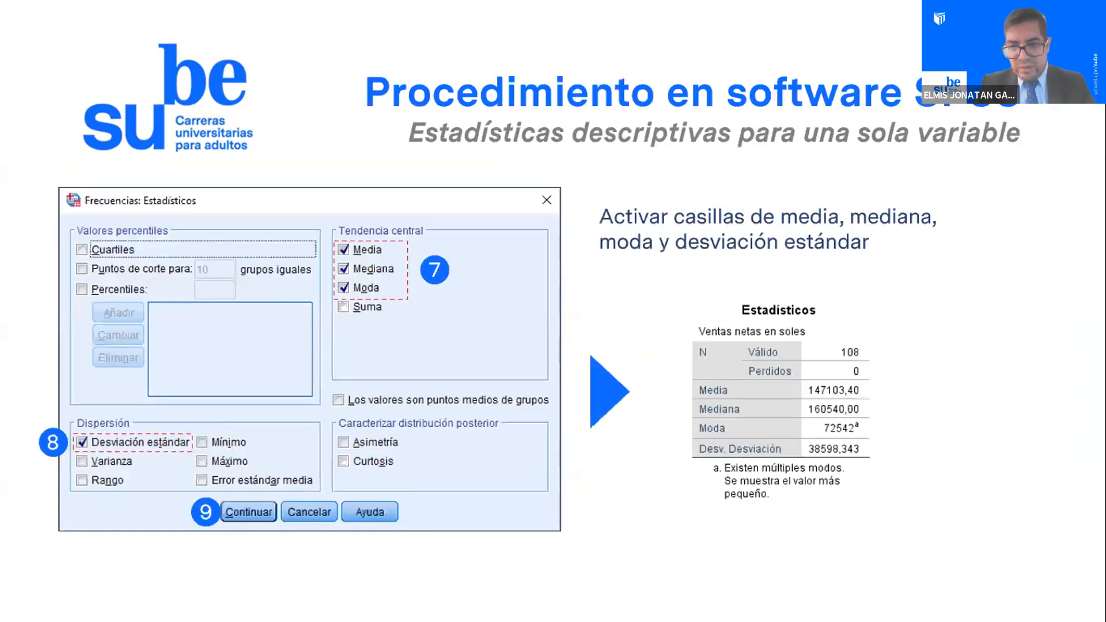
{"action": "key", "text": "Left"}
{"action": "key", "text": "Left"}
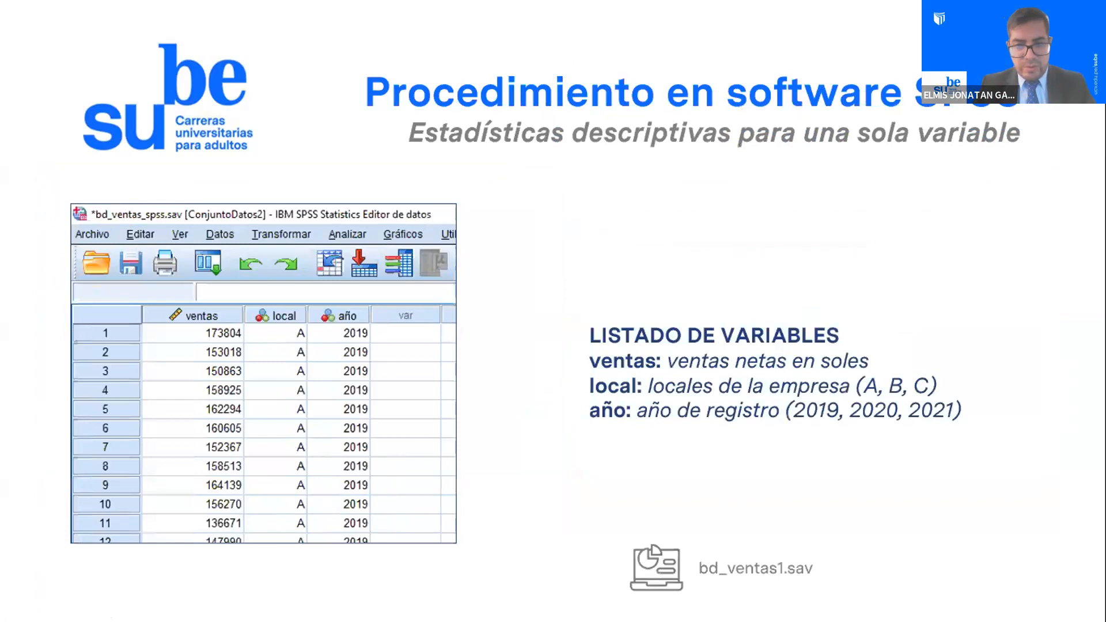
{"action": "key", "text": "Right"}
{"action": "key", "text": "Right"}
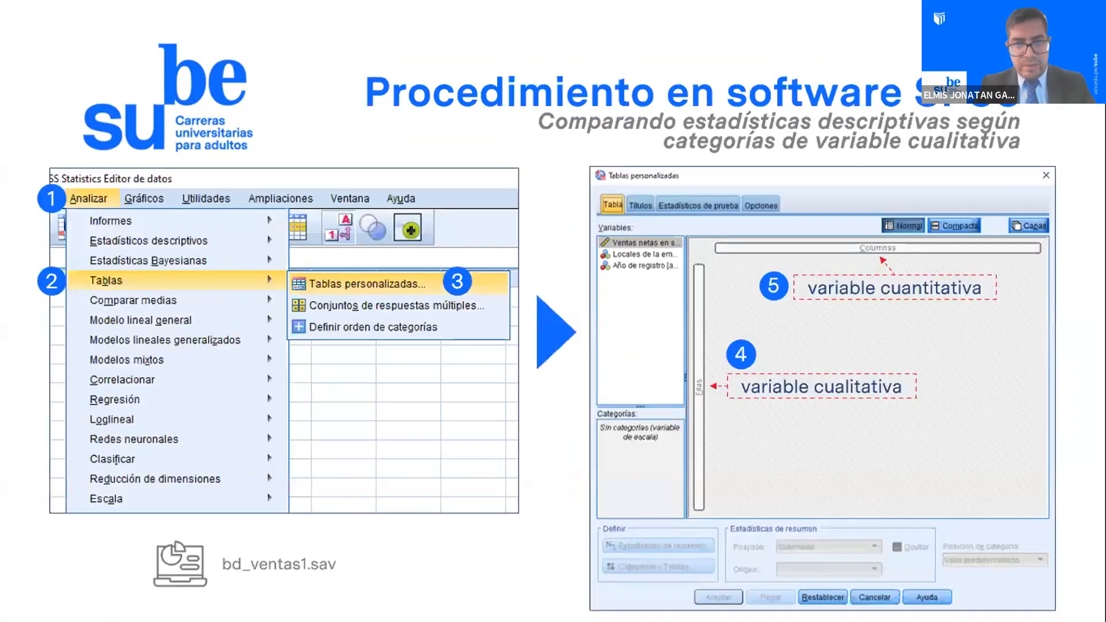
{"action": "key", "text": "Right"}
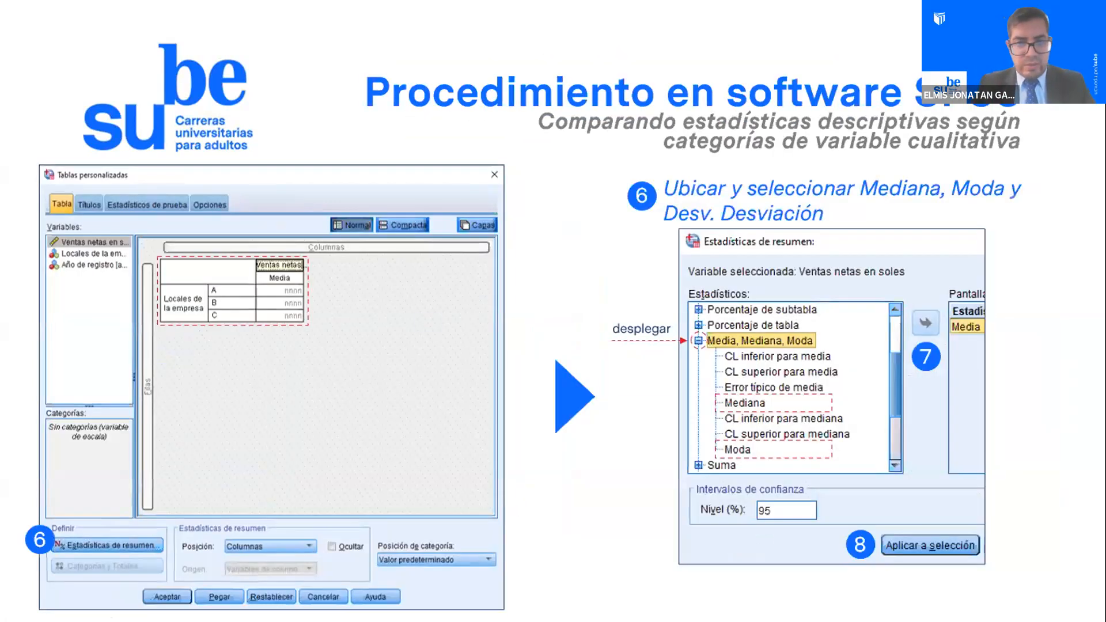
- Switch to the SPSS Statistics data editor and open the data file bd_ventas1.sav
{"action": "key", "text": "alt+Tab"}
{"action": "key", "text": "alt+Tab"}
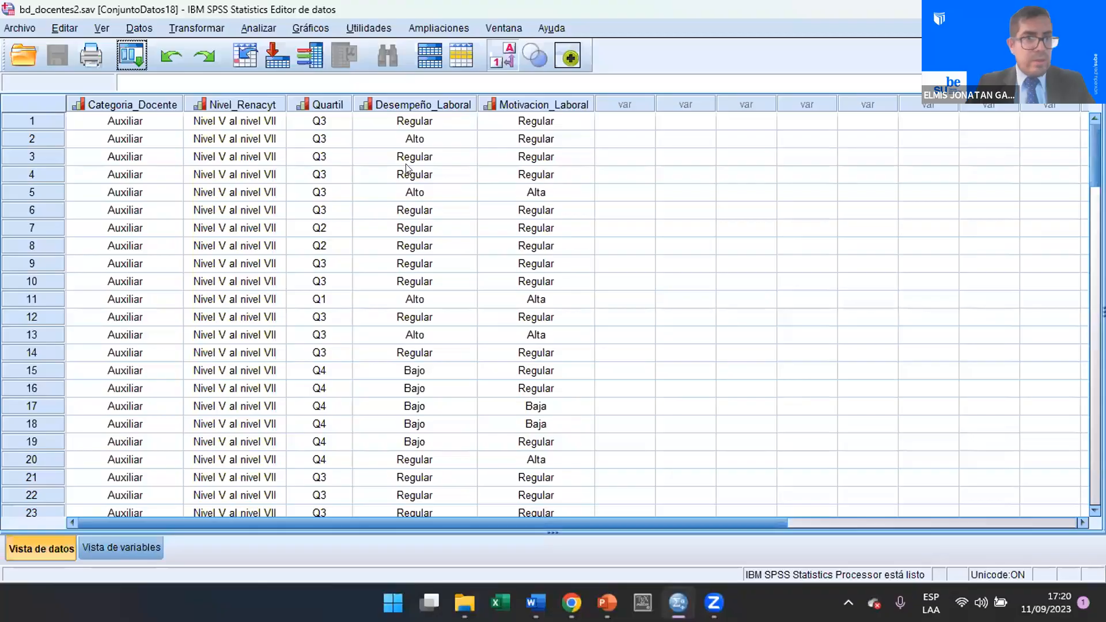
{"action": "left_click", "coordinate": [18, 30]}
{"action": "mouse_move", "coordinate": [242, 70]}
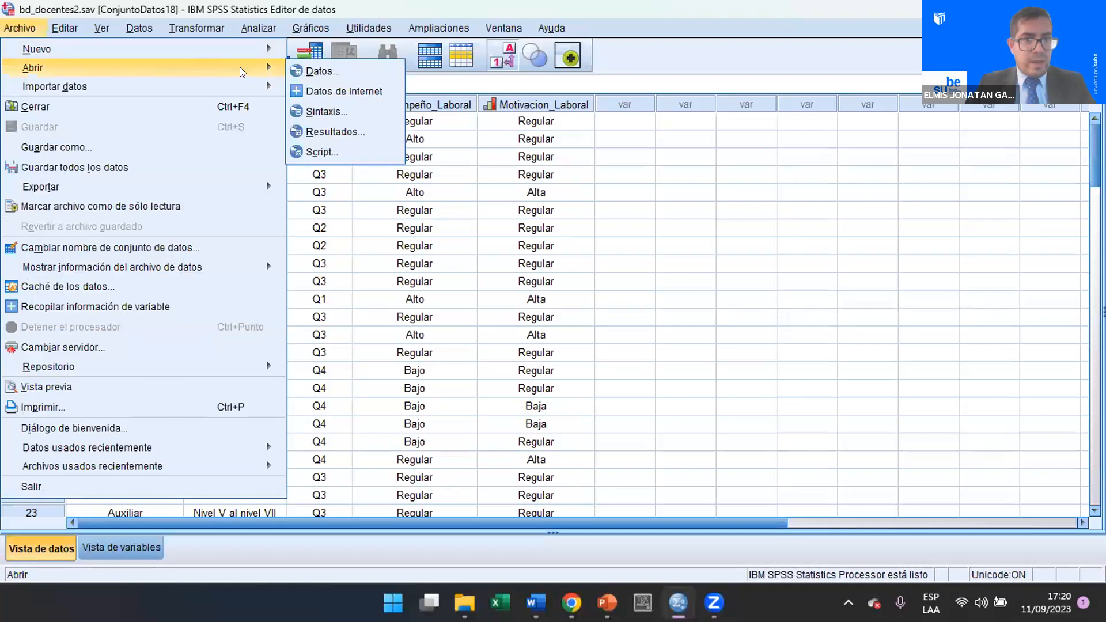
{"action": "left_click", "coordinate": [311, 72]}
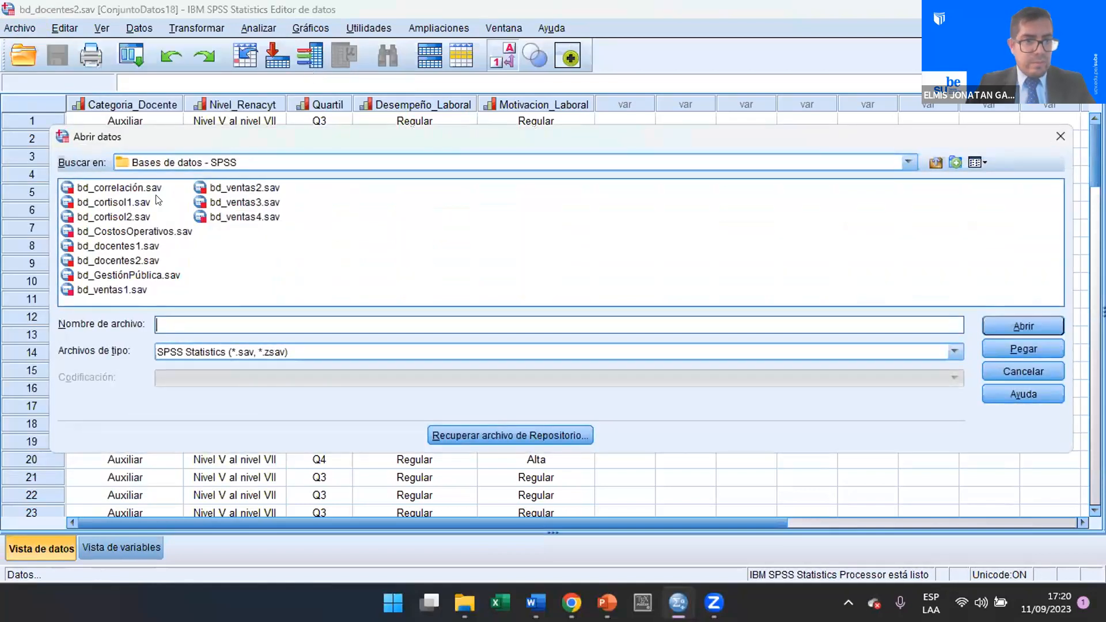
{"action": "left_click", "coordinate": [131, 290]}
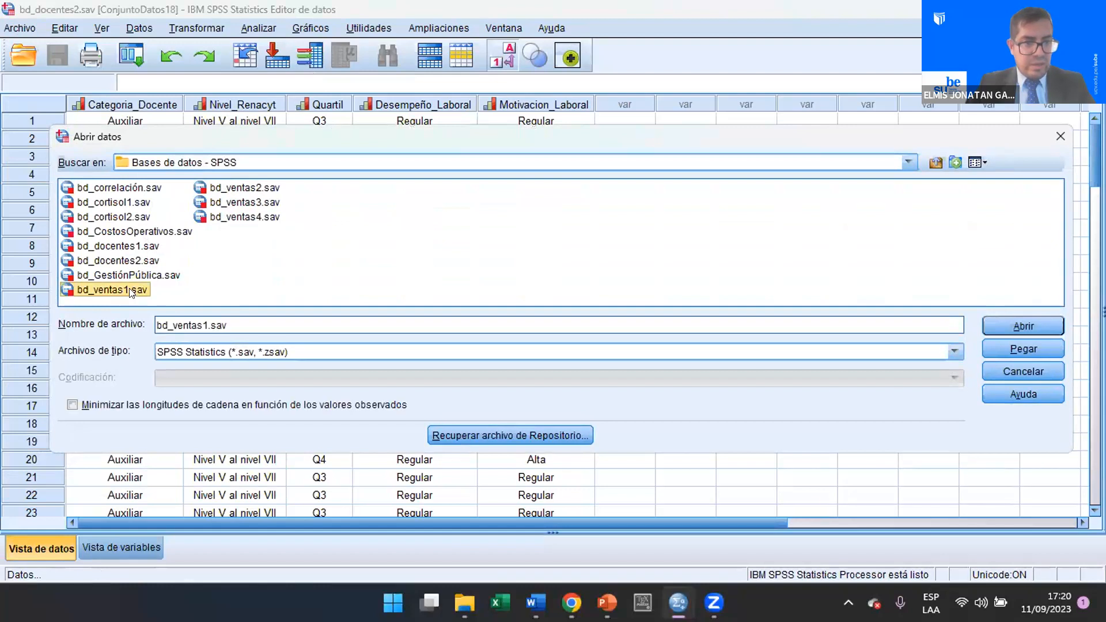
{"action": "left_click", "coordinate": [1015, 323]}
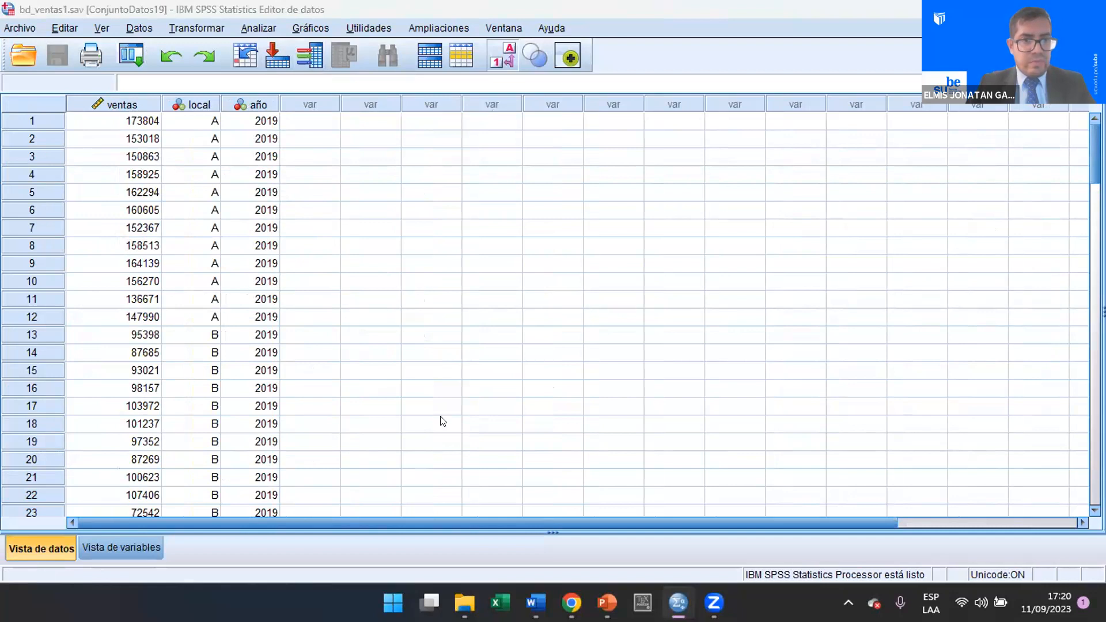
- Start a custom table with Locales de la empresa in the rows and Ventas netas en soles in the columns
{"action": "left_click", "coordinate": [263, 28]}
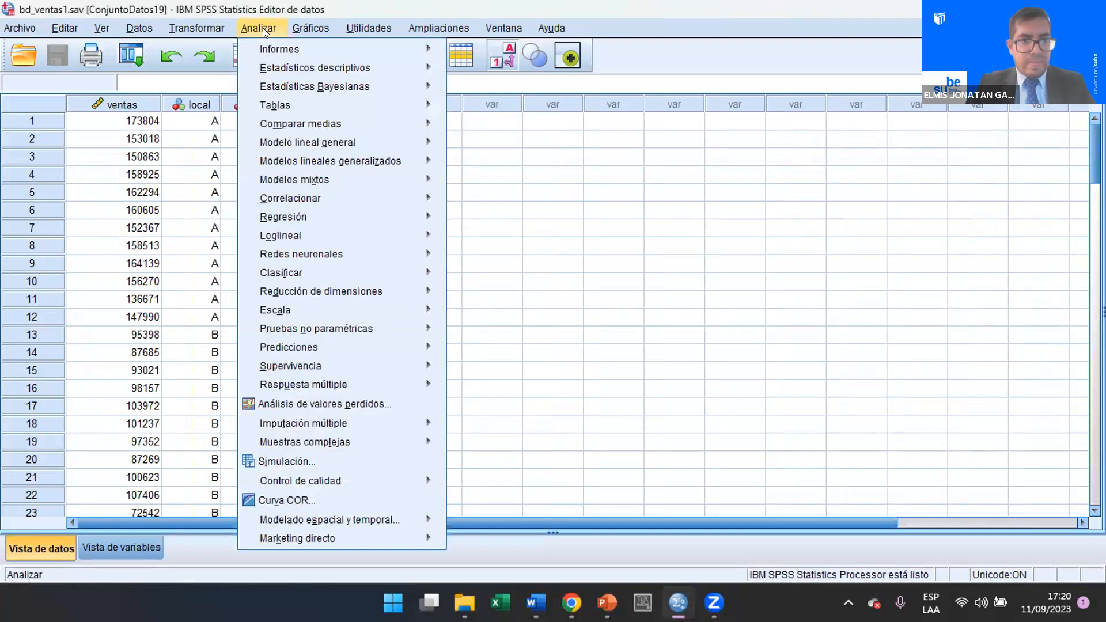
{"action": "mouse_move", "coordinate": [398, 101]}
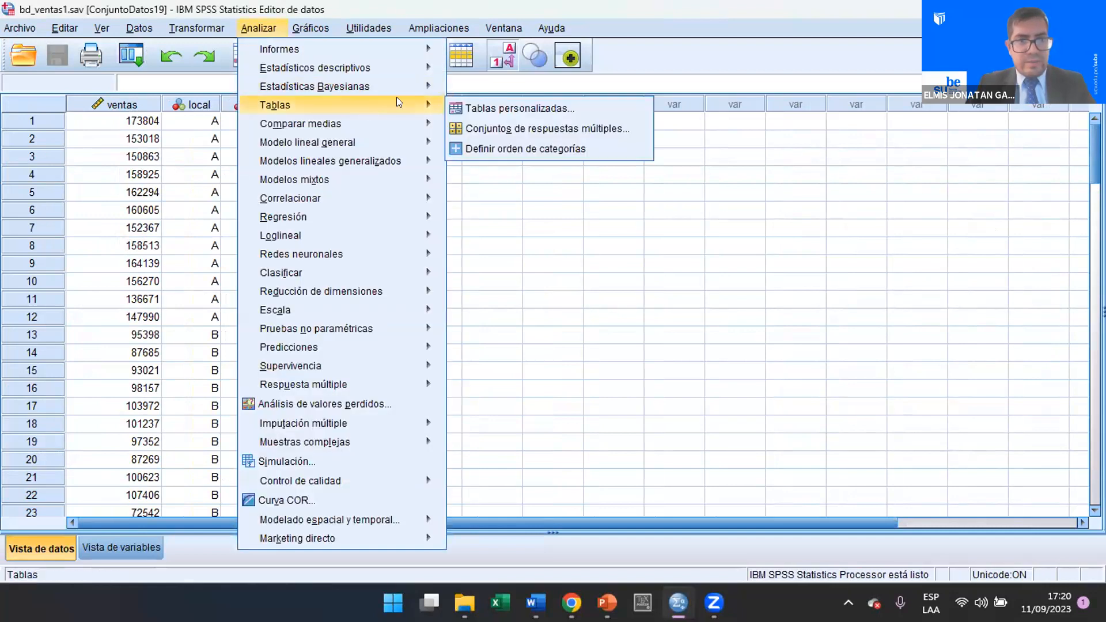
{"action": "left_click", "coordinate": [518, 109]}
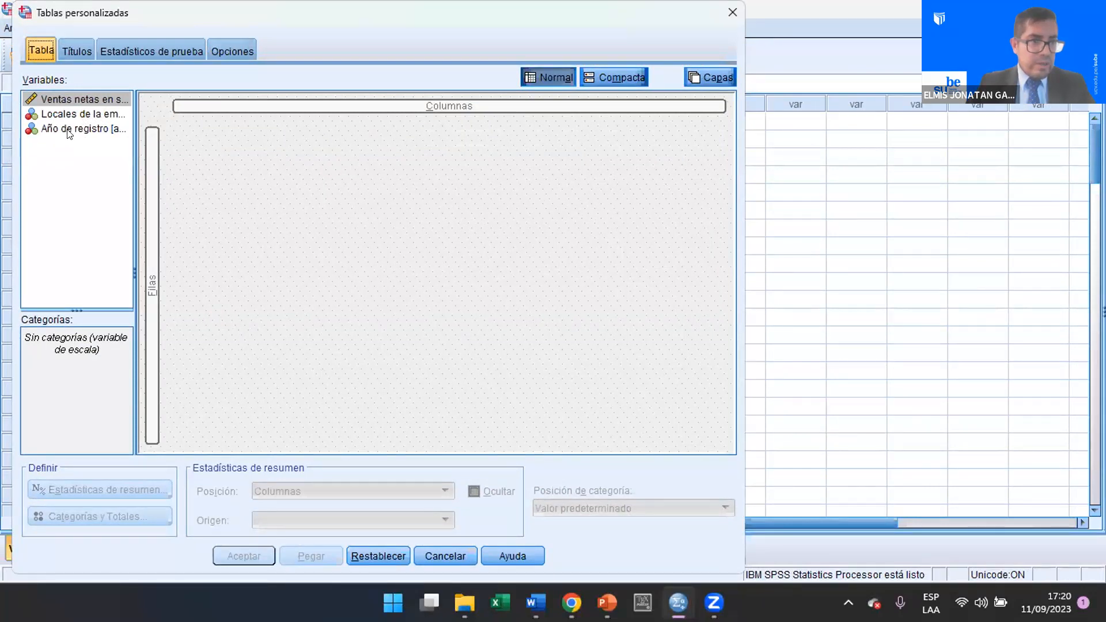
{"action": "left_click", "coordinate": [72, 115]}
{"action": "left_click_drag", "start_coordinate": [70, 119], "coordinate": [151, 204]}
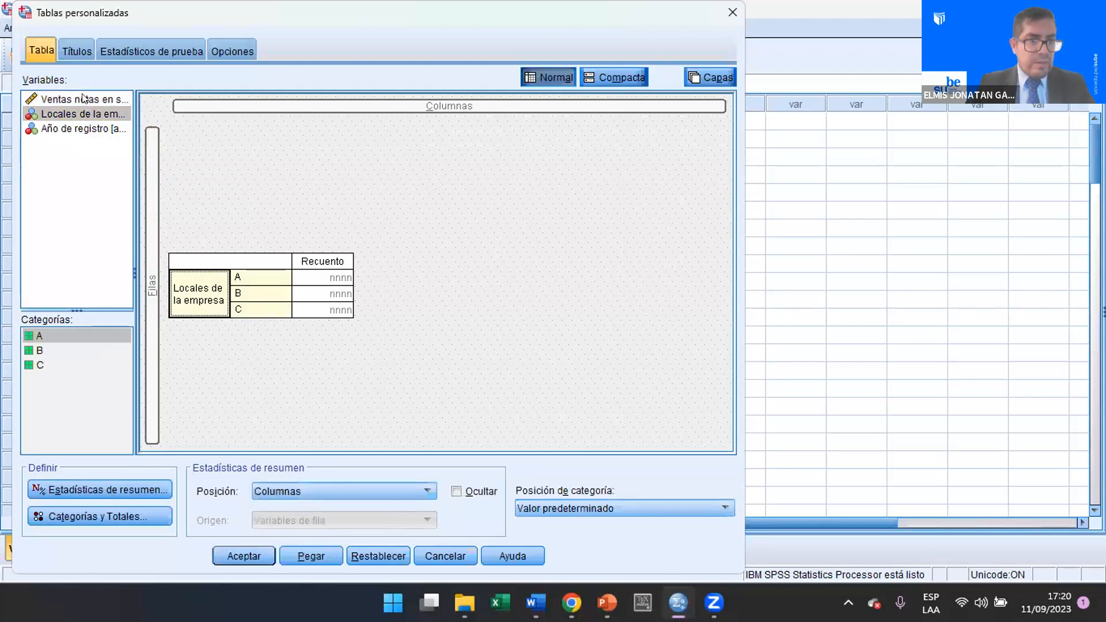
{"action": "left_click_drag", "start_coordinate": [83, 99], "coordinate": [365, 102]}
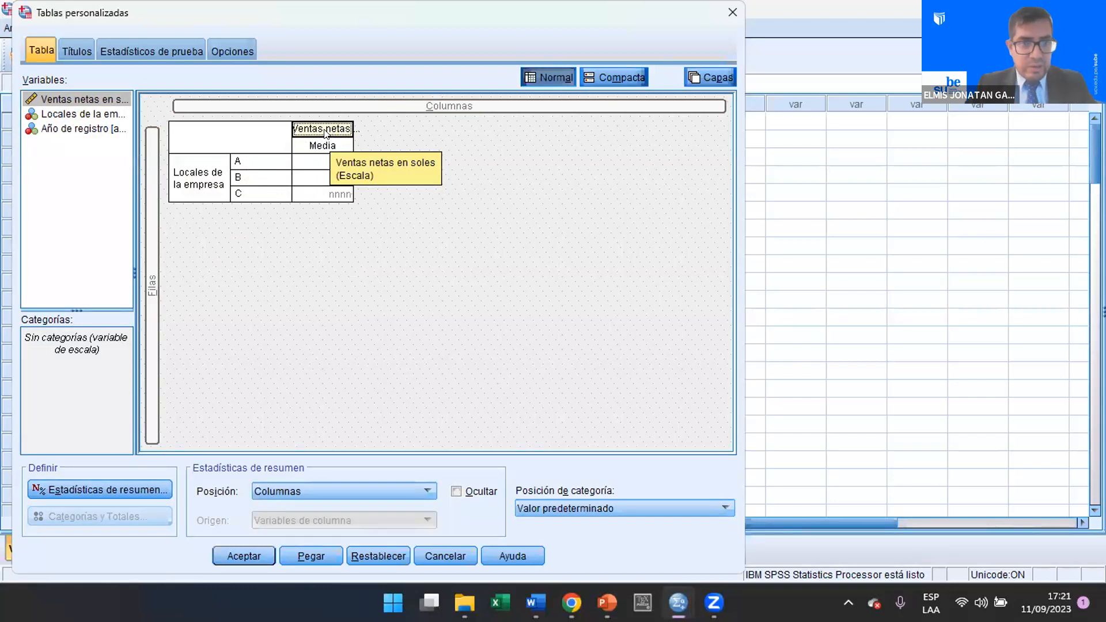
- Add Mediana and Moda to the summary statistics displayed for Ventas netas en soles
{"action": "left_click", "coordinate": [91, 492]}
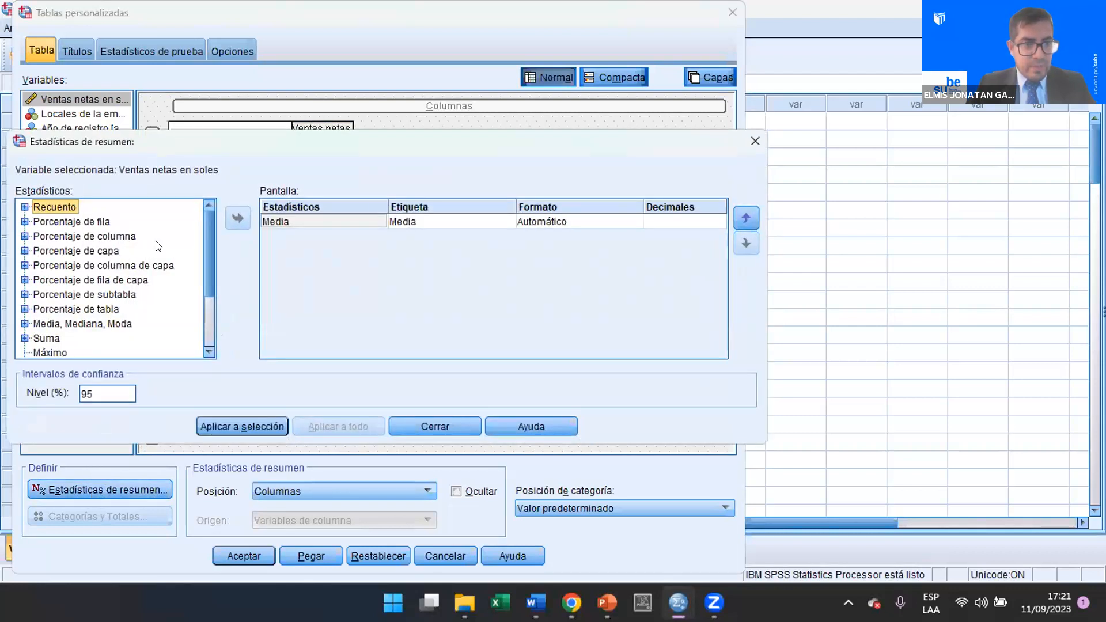
{"action": "left_click_drag", "start_coordinate": [210, 141], "coordinate": [305, 88]}
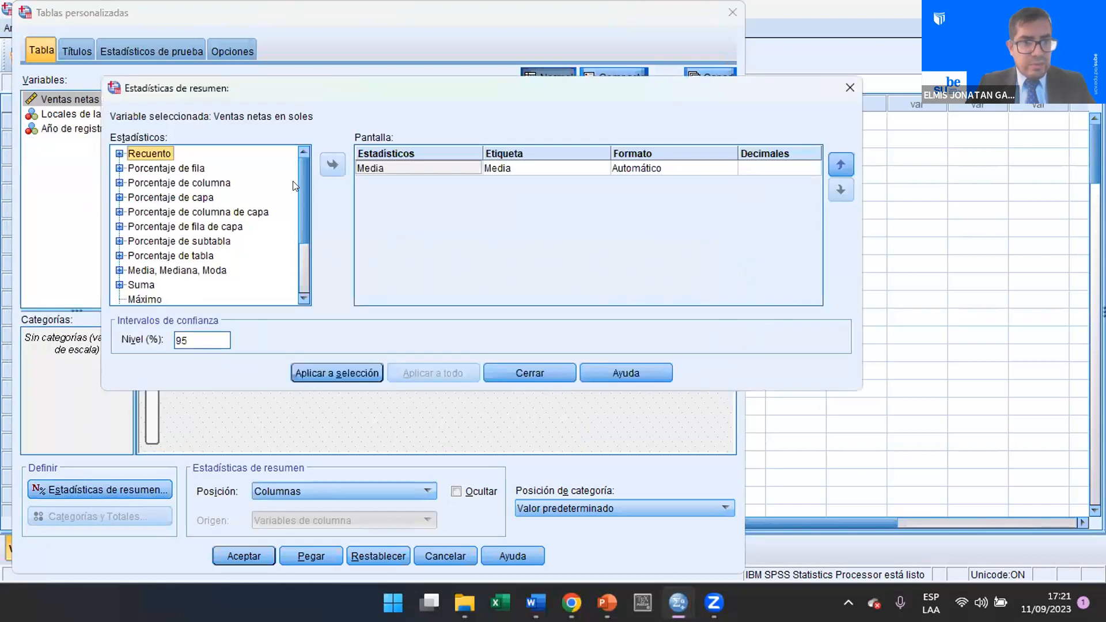
{"action": "left_click_drag", "start_coordinate": [303, 186], "coordinate": [311, 222]}
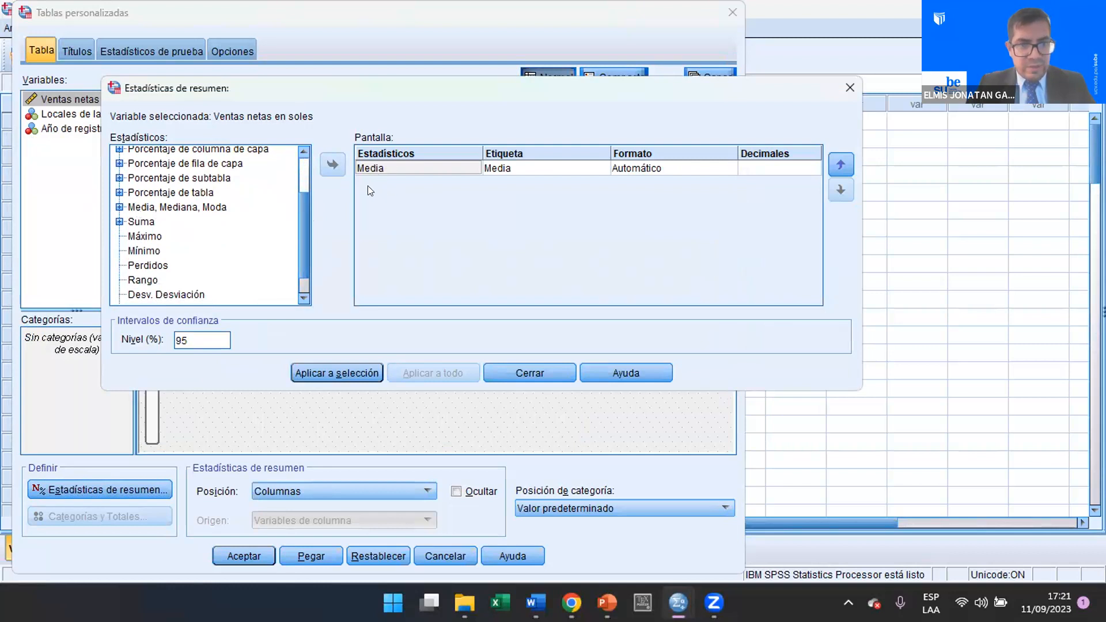
{"action": "left_click", "coordinate": [119, 206]}
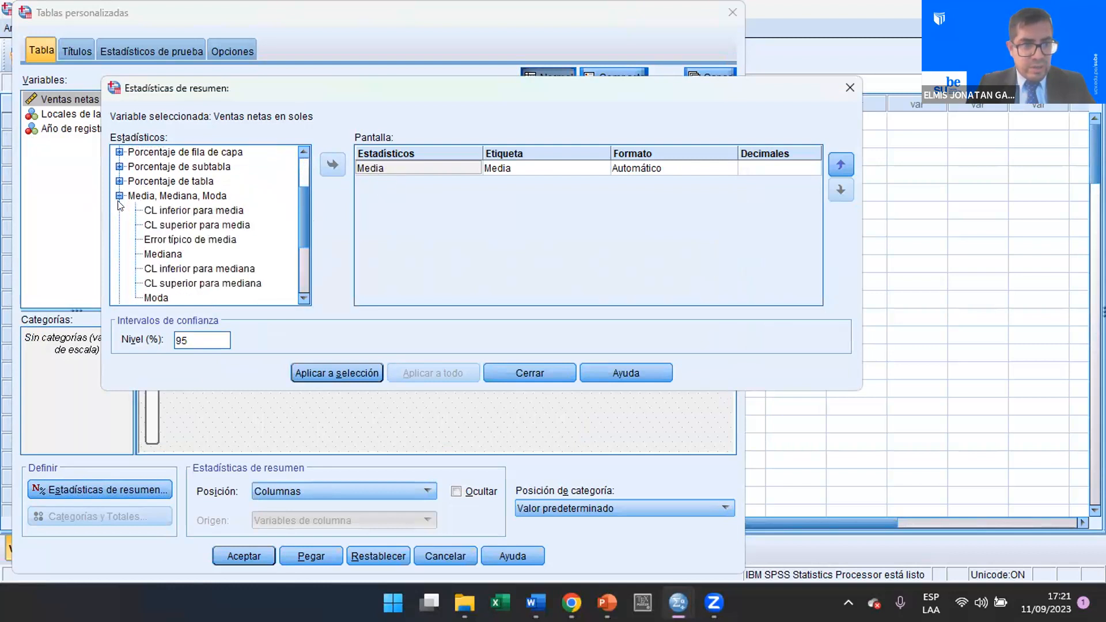
{"action": "left_click", "coordinate": [171, 255]}
{"action": "left_click", "coordinate": [332, 164]}
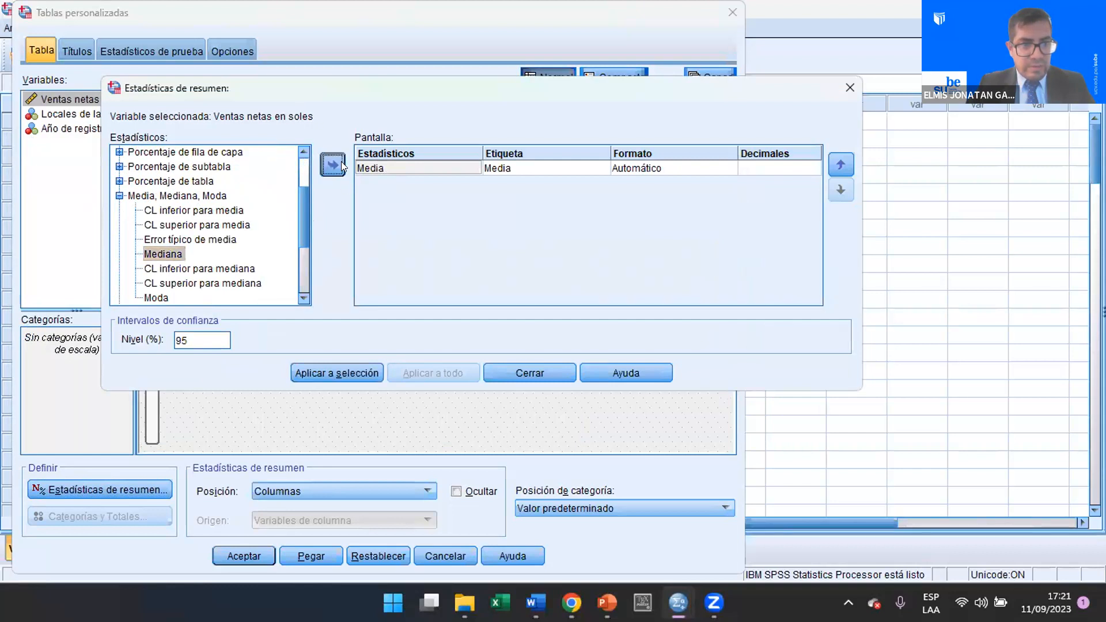
{"action": "left_click", "coordinate": [155, 284]}
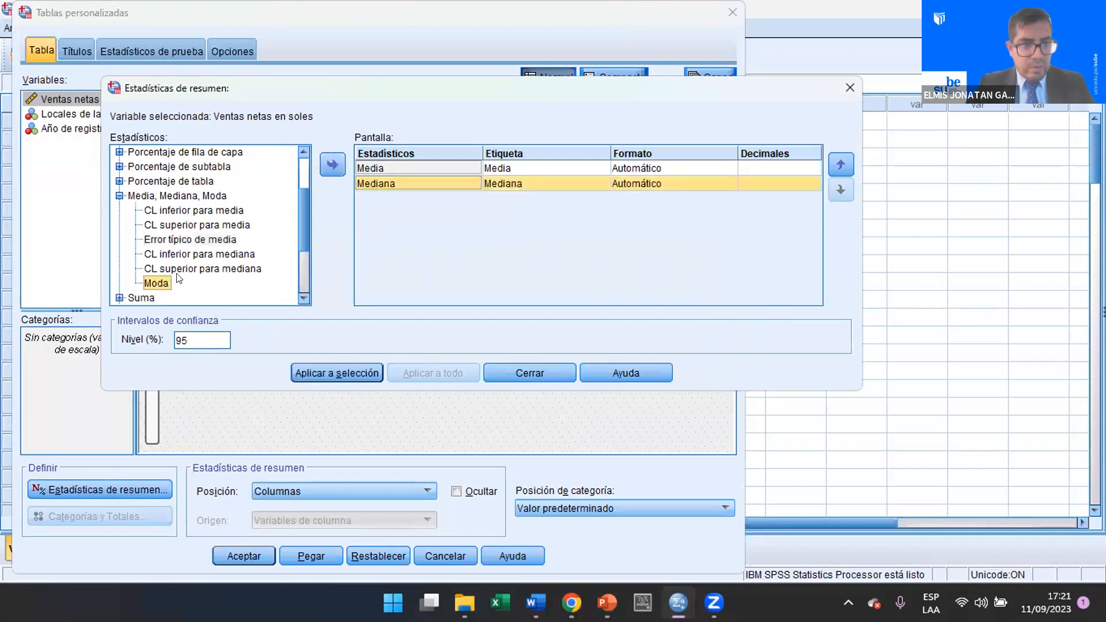
{"action": "left_click", "coordinate": [332, 166]}
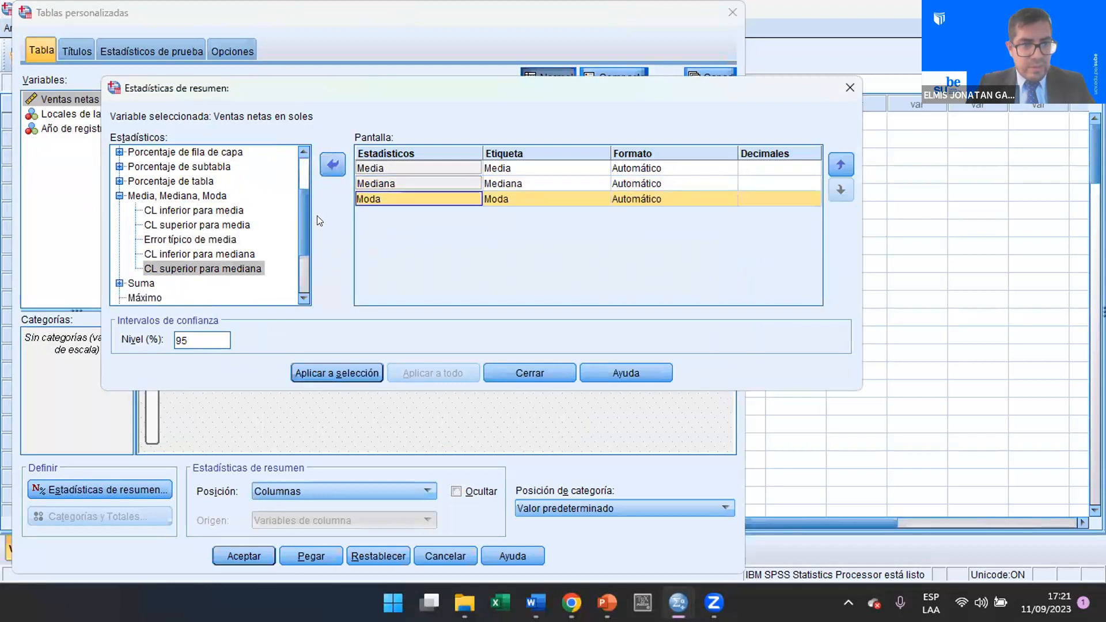
- Add Desv. Desviación to the summary statistics and apply the chosen statistics to the selected variable
{"action": "left_click_drag", "start_coordinate": [301, 199], "coordinate": [303, 233]}
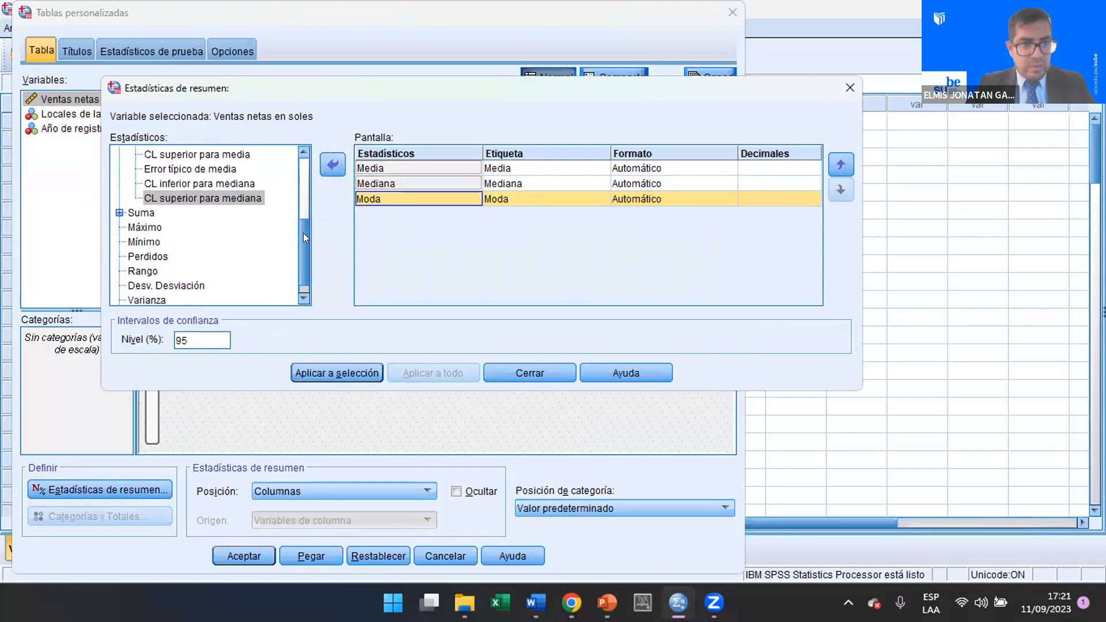
{"action": "left_click", "coordinate": [155, 282]}
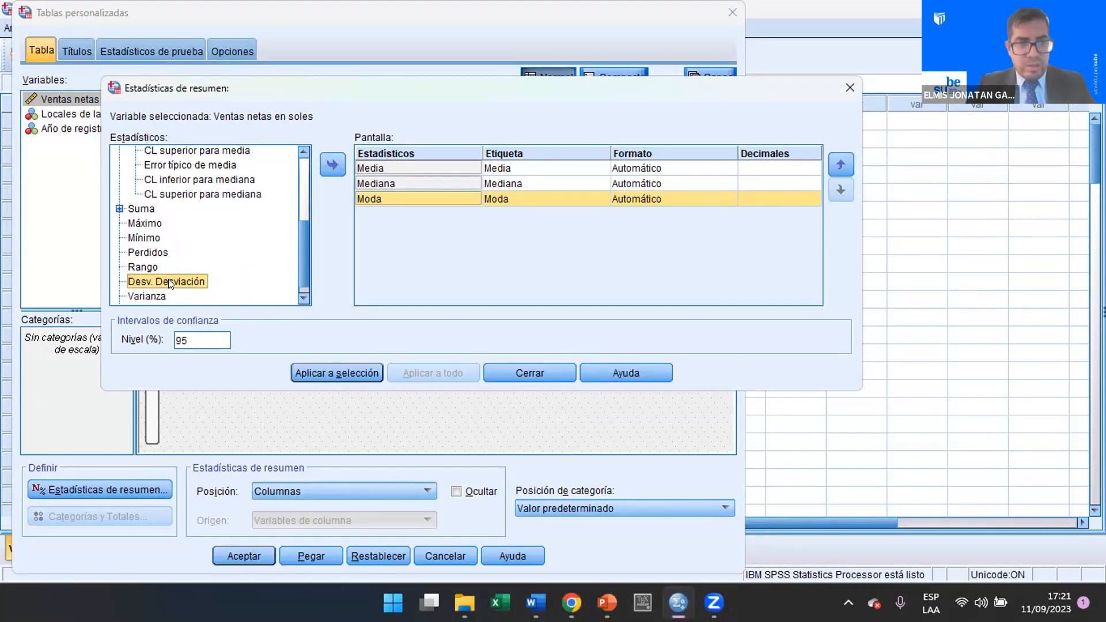
{"action": "left_click", "coordinate": [333, 164]}
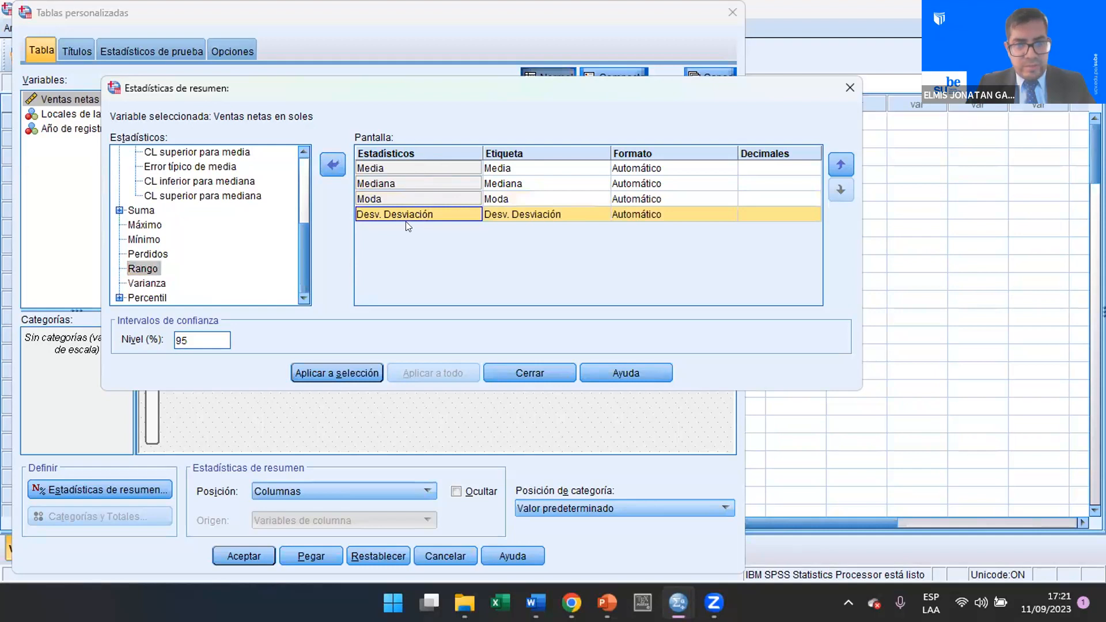
{"action": "left_click", "coordinate": [341, 371]}
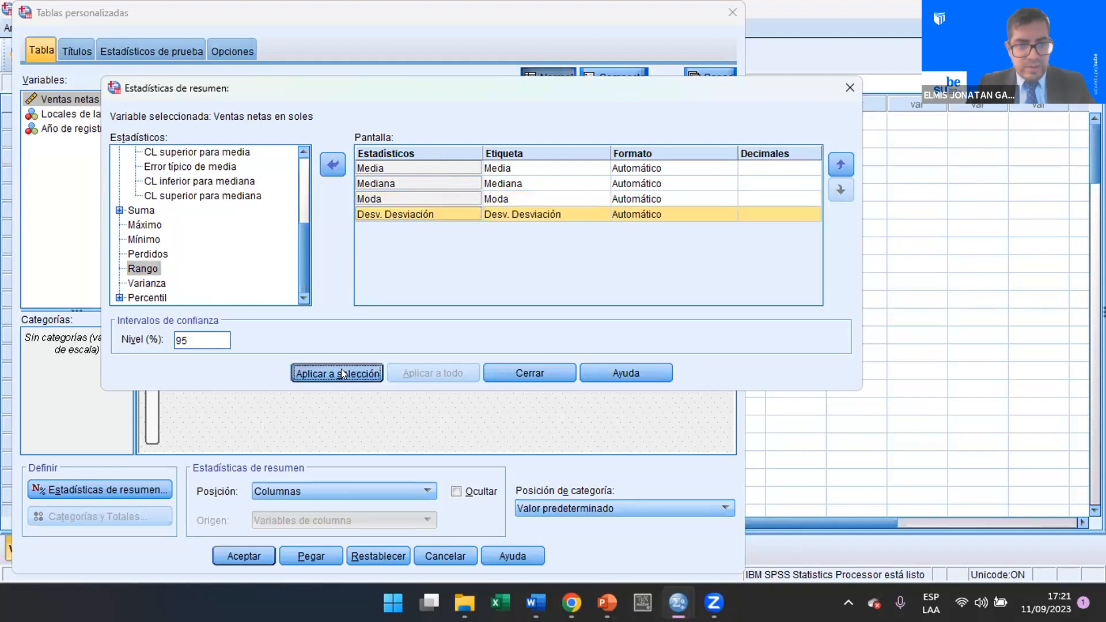
{"action": "left_click", "coordinate": [538, 376]}
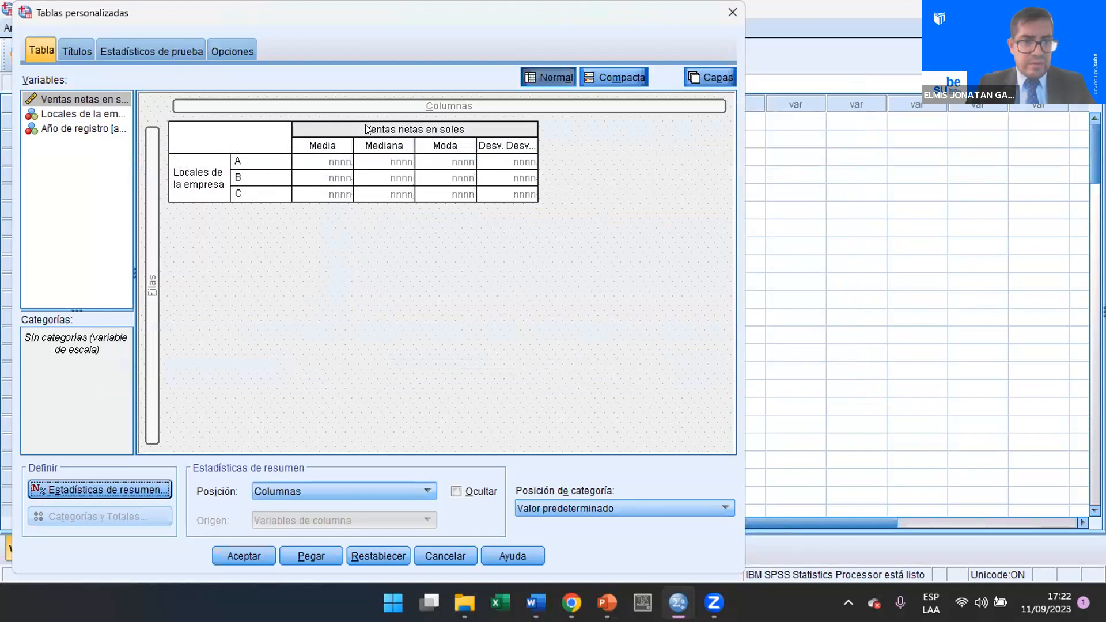
- Generate the custom table of net sales statistics by company location in the output viewer
{"action": "key", "text": "alt+Tab"}
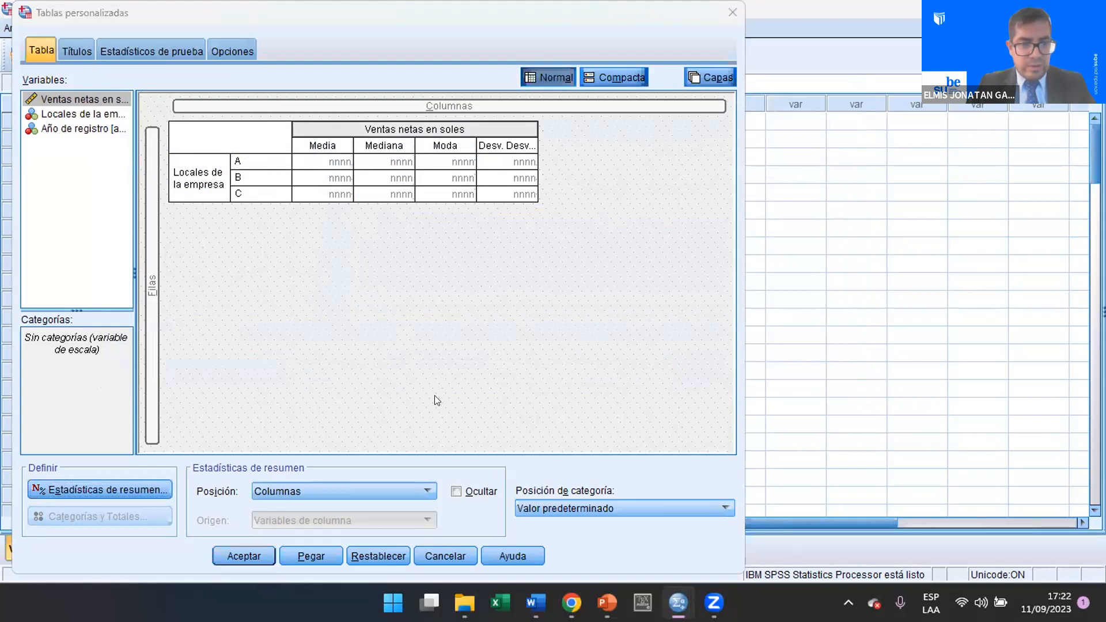
{"action": "left_click", "coordinate": [235, 551]}
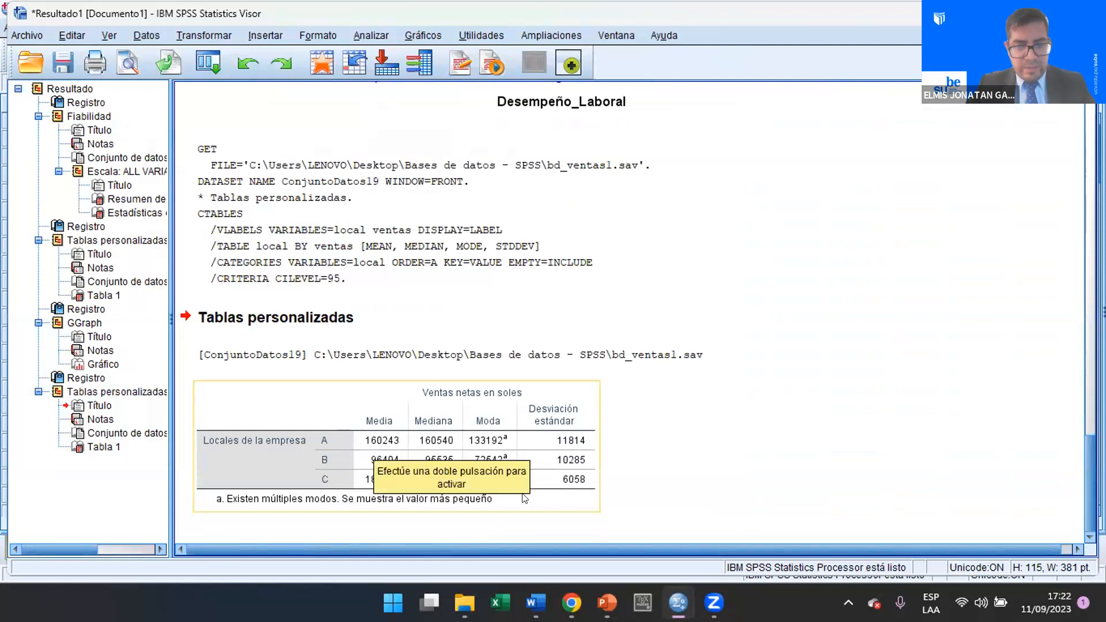
{"action": "left_click", "coordinate": [695, 513]}
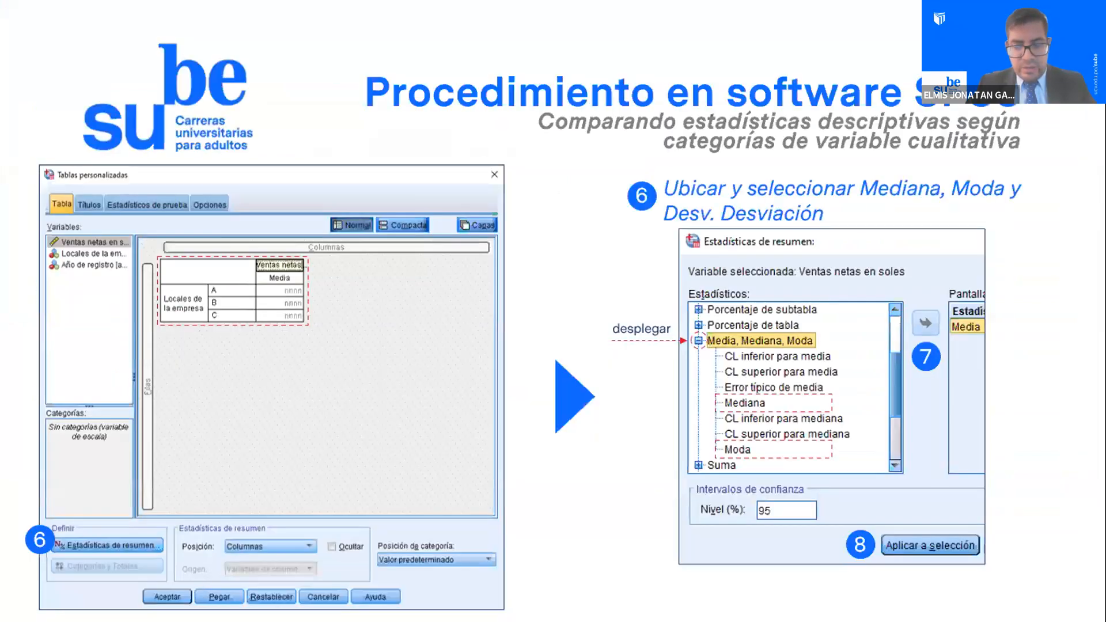
{"action": "key", "text": "Right"}
{"action": "key", "text": "Right"}
{"action": "key", "text": "Right"}
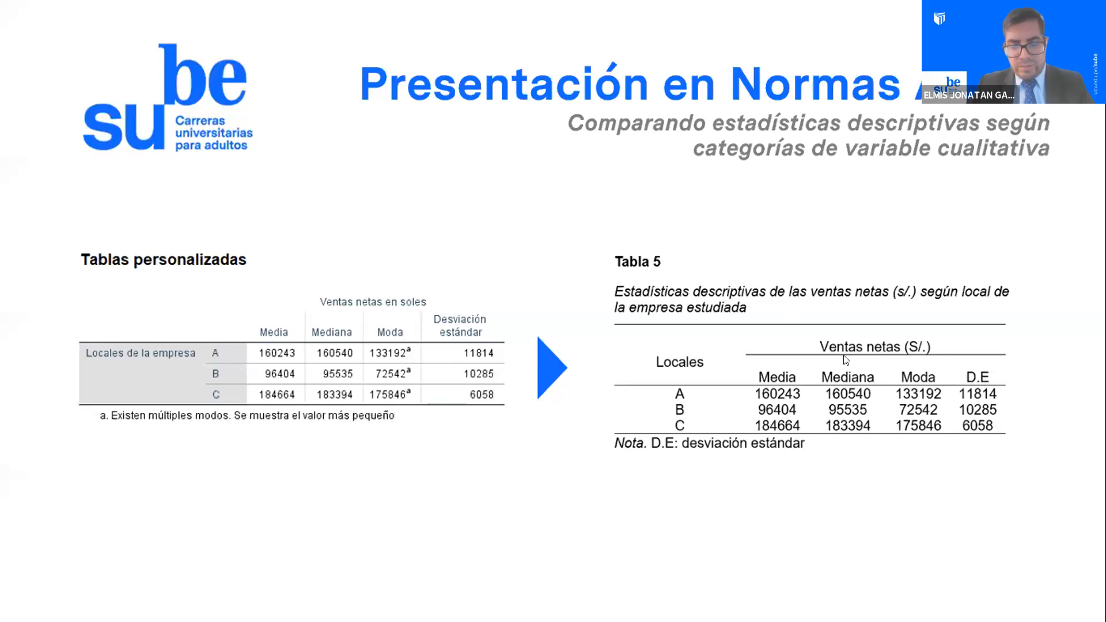
{"action": "left_click", "coordinate": [652, 412]}
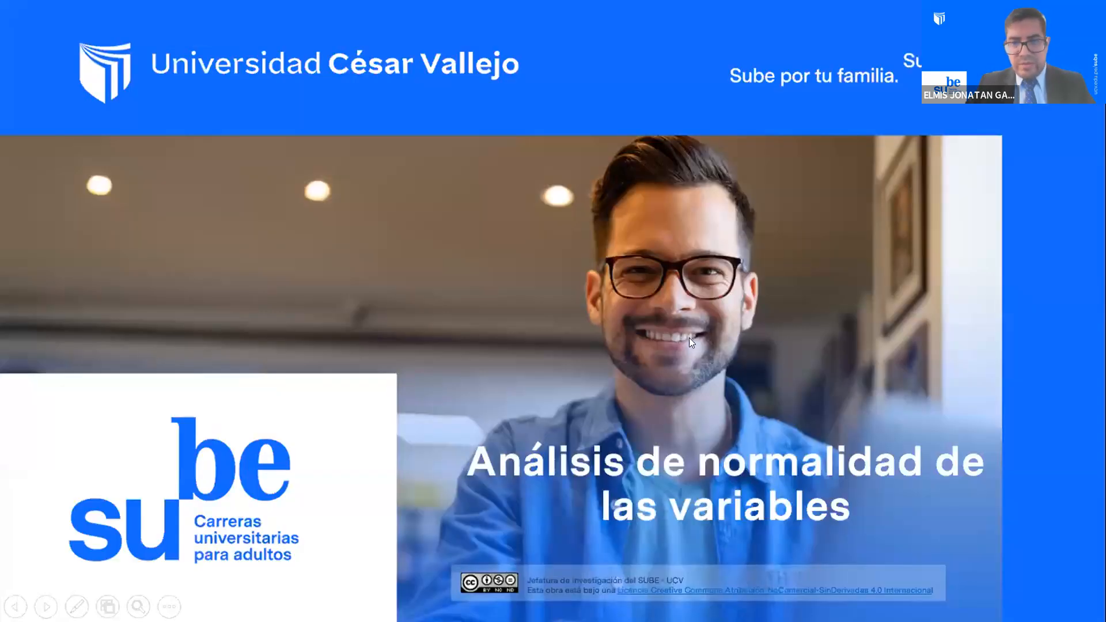